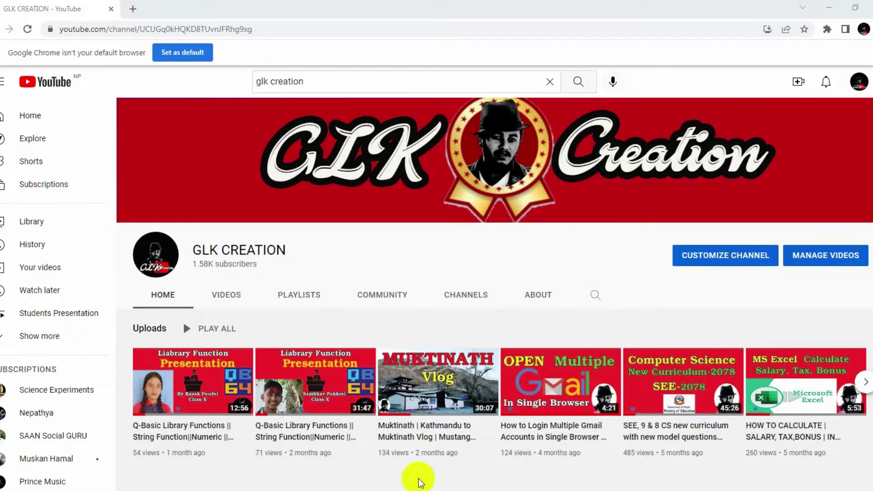
Step: Minimize the Chrome window showing the GLK CREATION channel to reveal the desktop
left_click(827, 8)
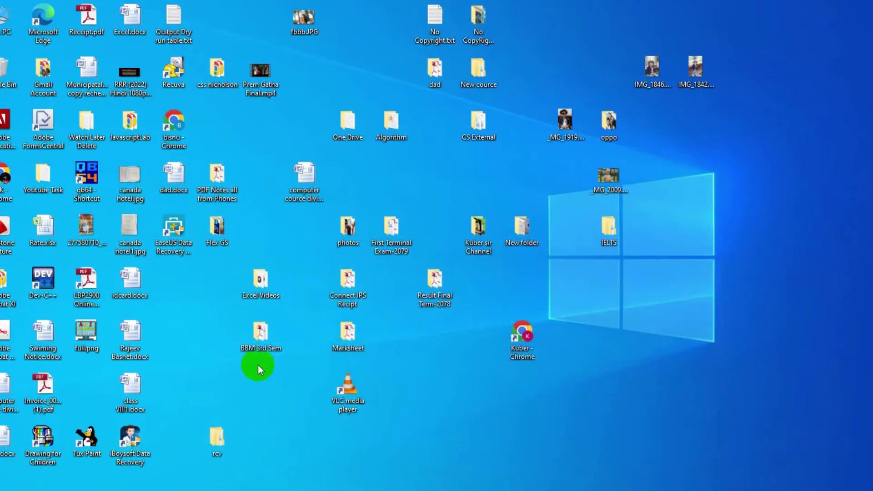
Step: Open Bar Graph.xlsx from the BBM 3rd Sem > Excel folder in Excel
double_click(269, 346)
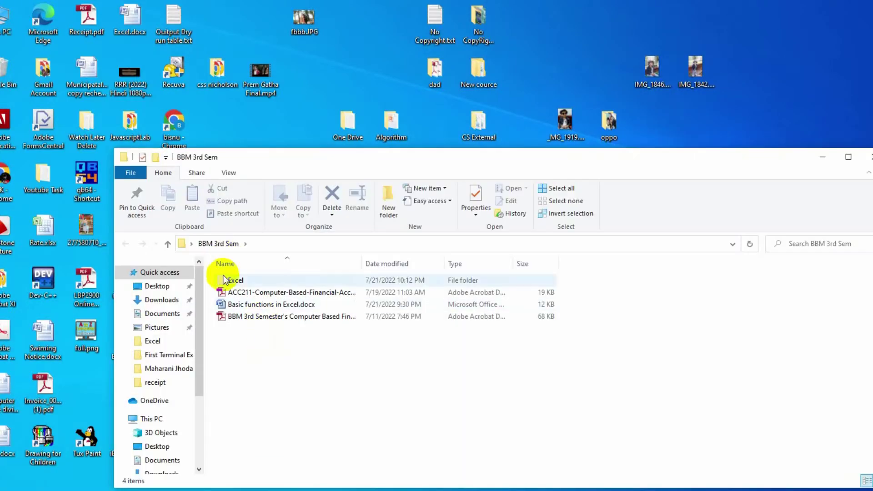
double_click(234, 280)
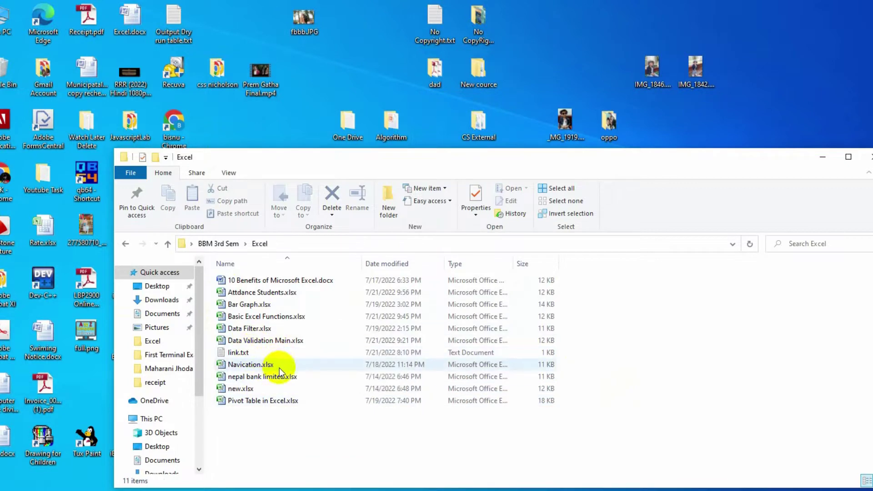
left_click(243, 311)
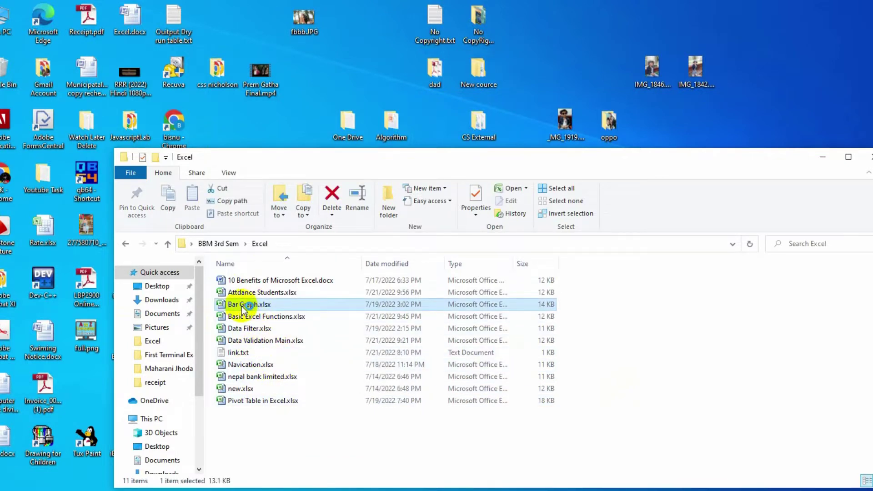
double_click(243, 308)
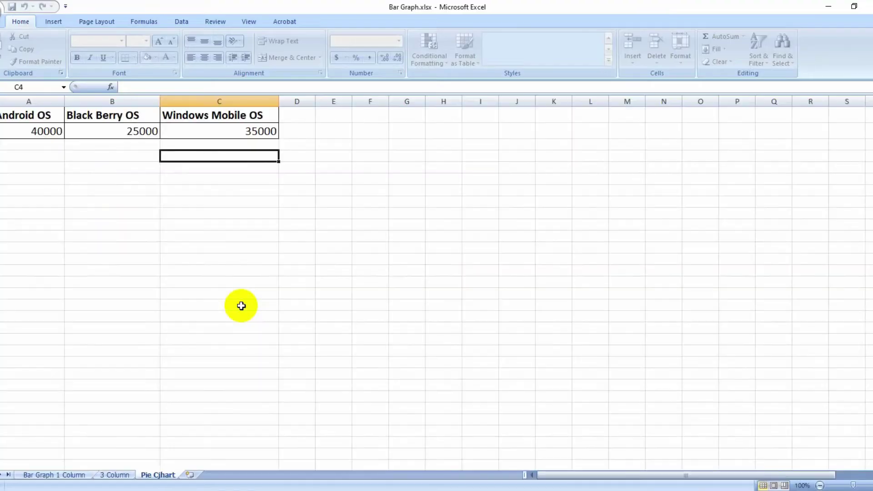
Step: On the Bar Graph 1 Column sheet, select the Month and Income table for charting
left_click(49, 477)
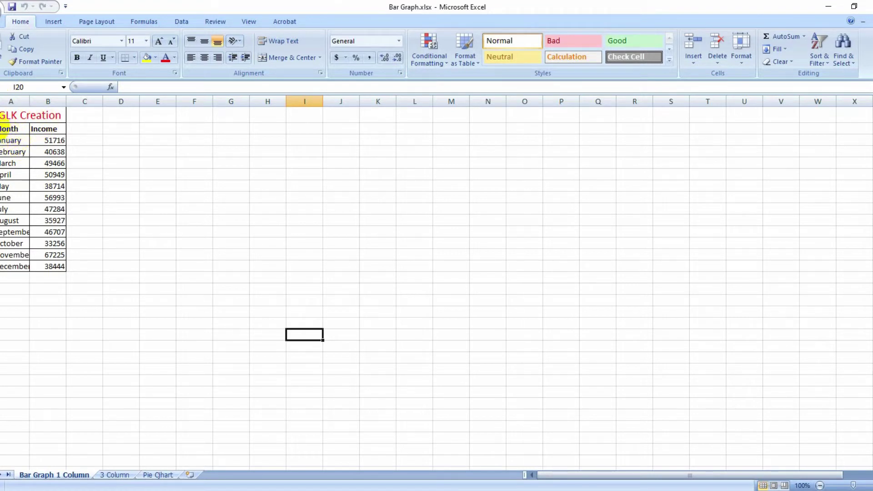
left_click_drag(5, 127, 59, 262)
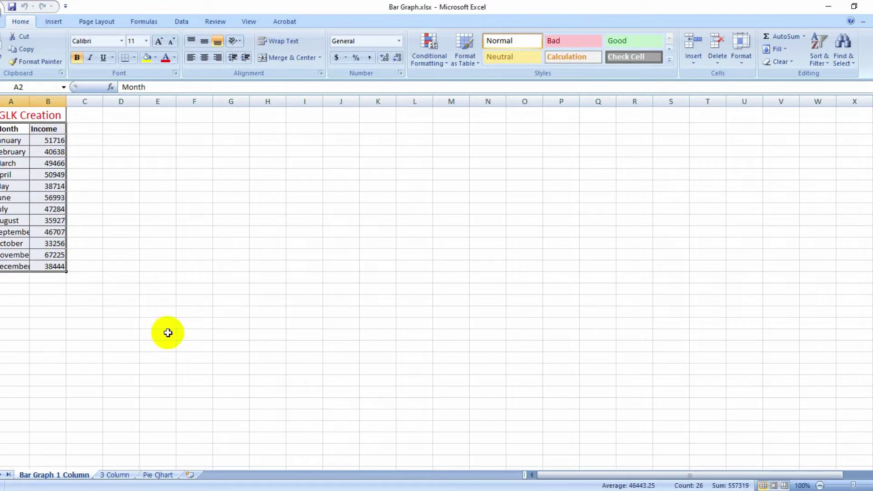
left_click(54, 22)
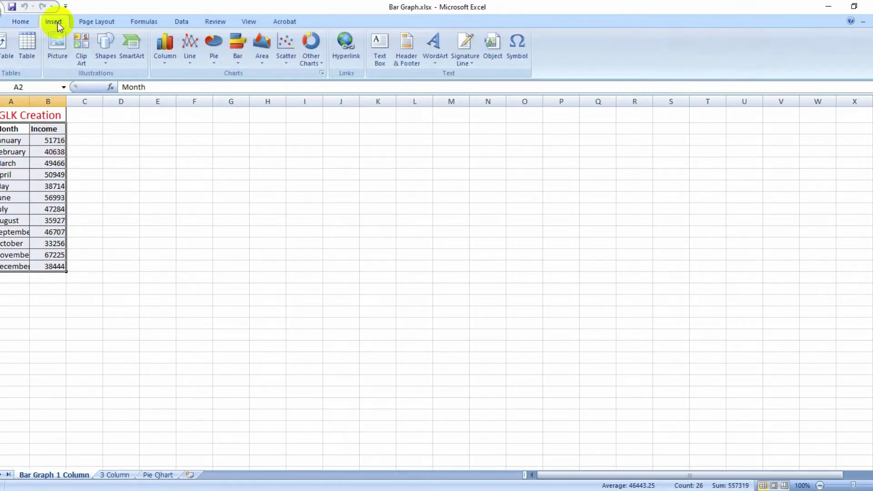
Step: Insert a 2-D clustered column chart of the January–December Income values
left_click(167, 69)
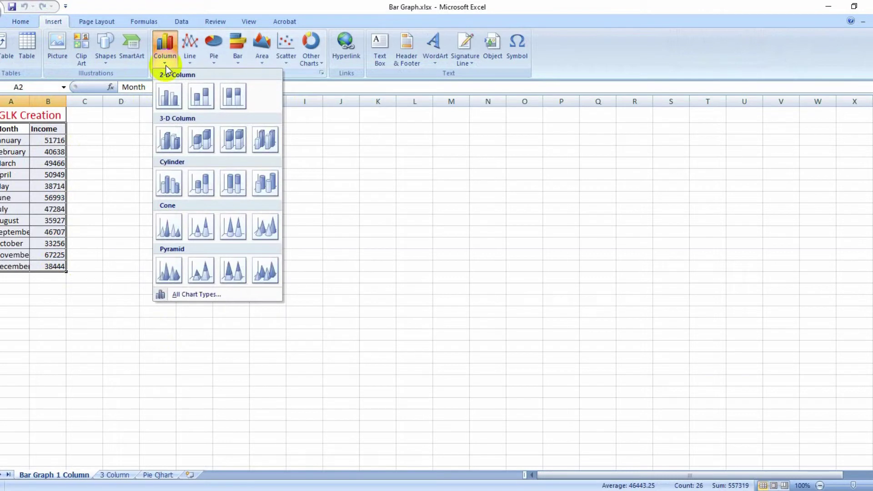
left_click(168, 103)
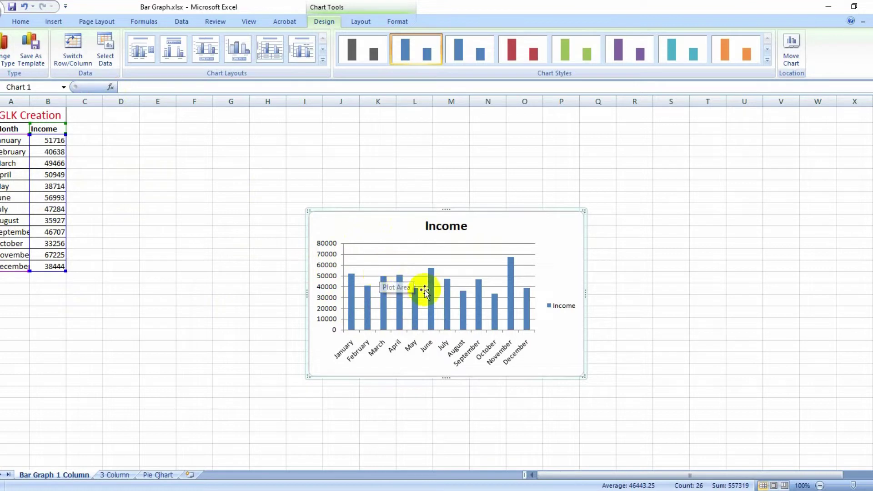
Step: Apply chart Layout 2 for value labels above columns and a top legend
left_click(323, 60)
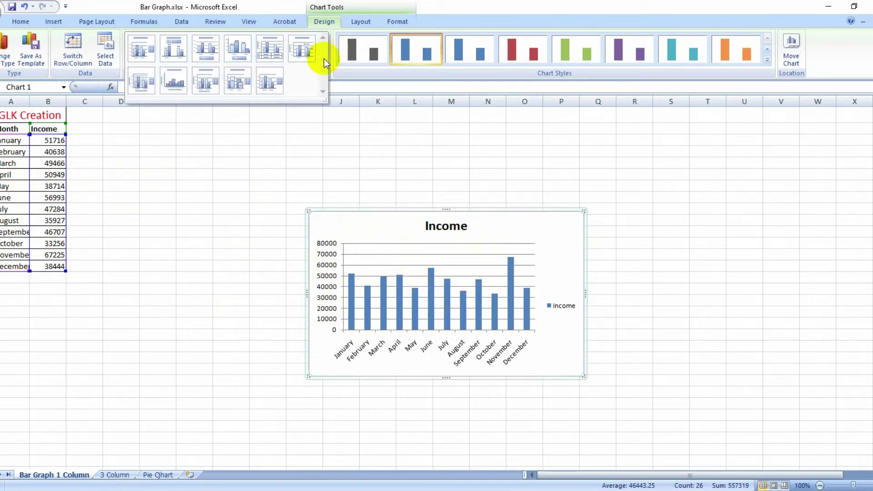
left_click(172, 50)
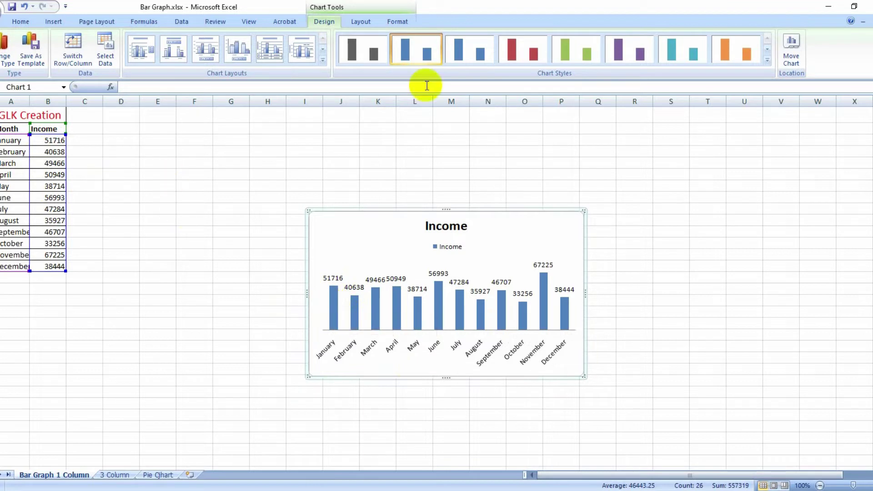
Step: Give the Income chart a black-background style with purple columns, then go to the 3 Column sheet
left_click(767, 60)
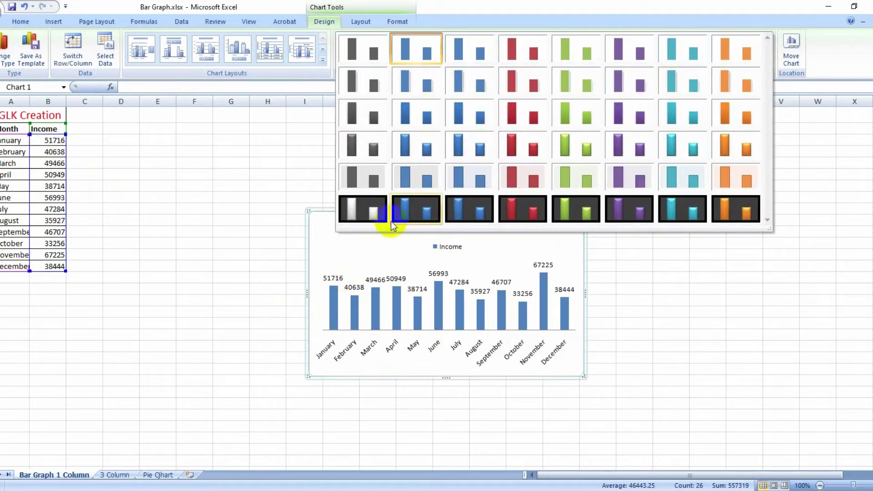
left_click(576, 210)
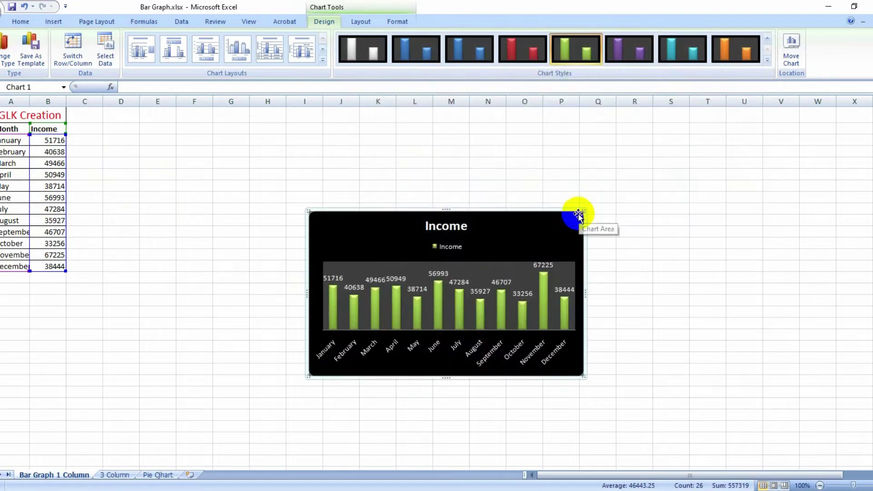
mouse_move(543, 307)
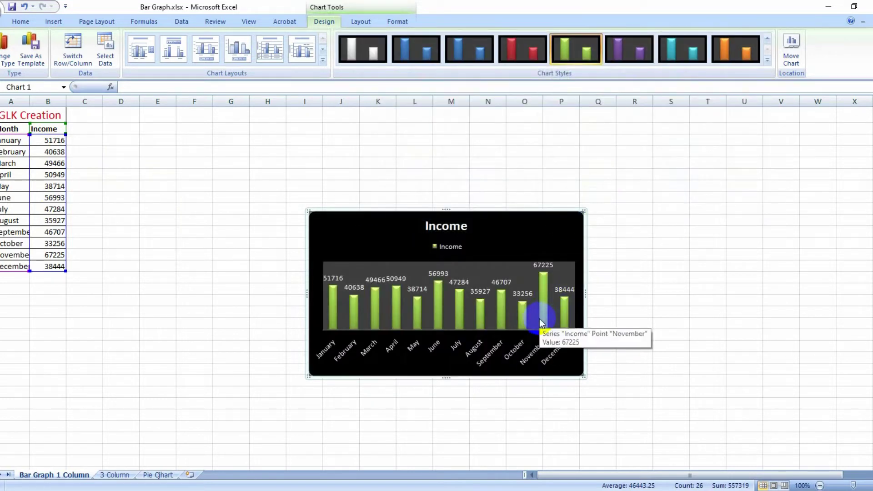
left_click(417, 54)
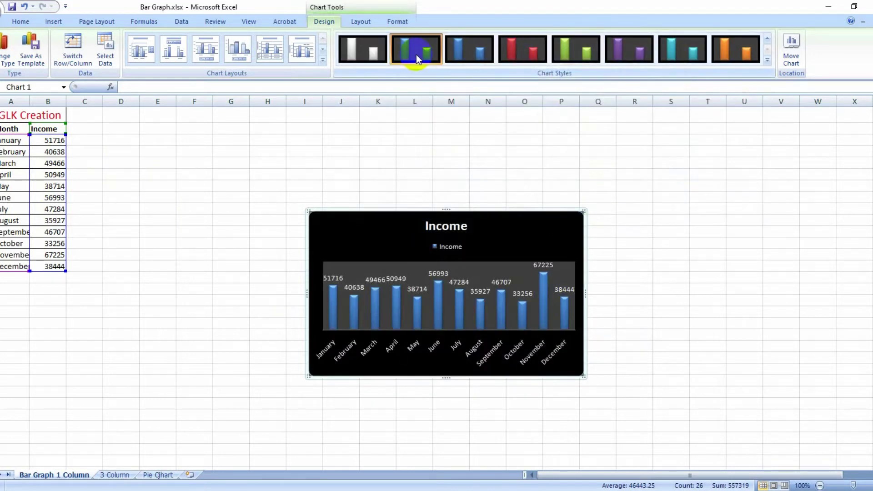
left_click(512, 51)
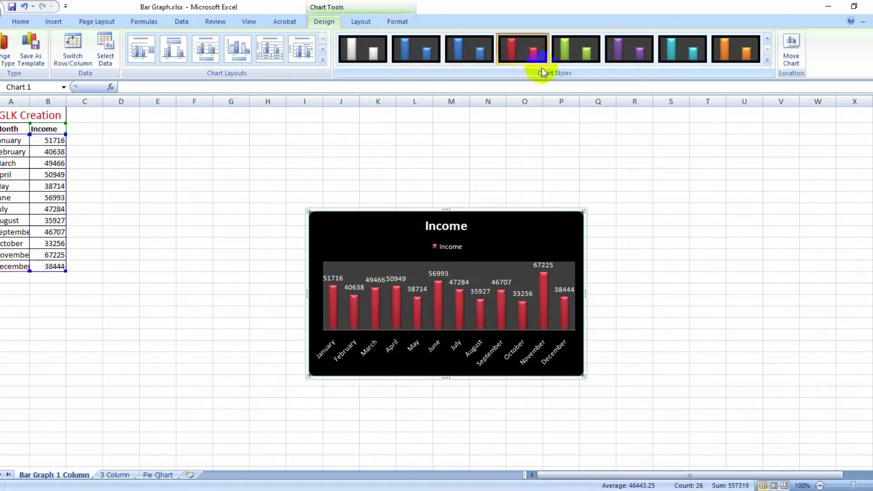
left_click(591, 58)
left_click(637, 53)
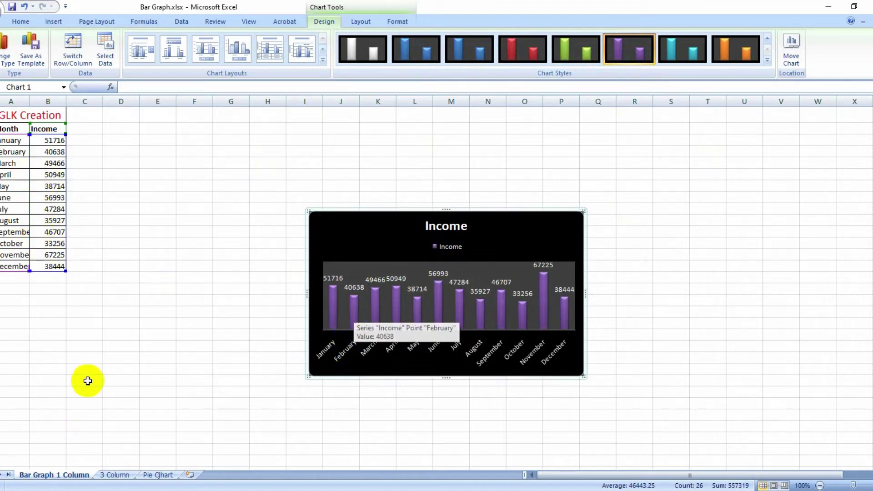
left_click(112, 476)
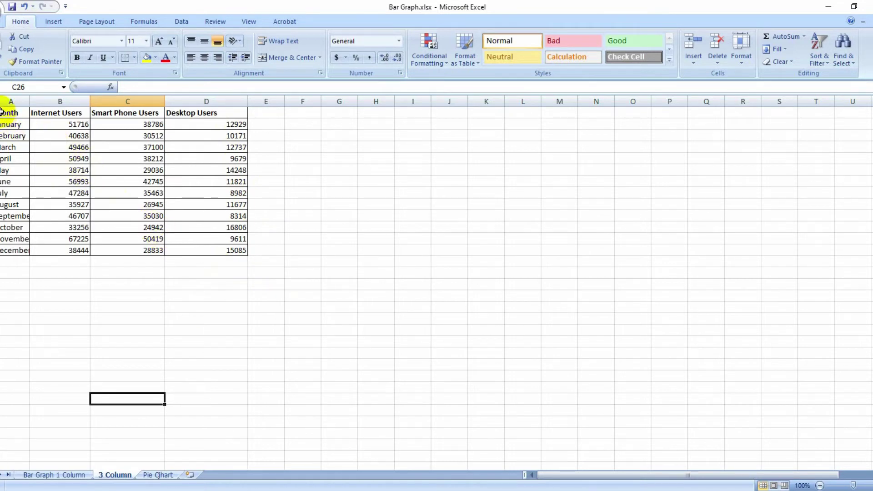
Step: Chart the Internet, Smart Phone and Desktop Users data in A1:D13 as a clustered column chart
left_click_drag(2, 111, 225, 251)
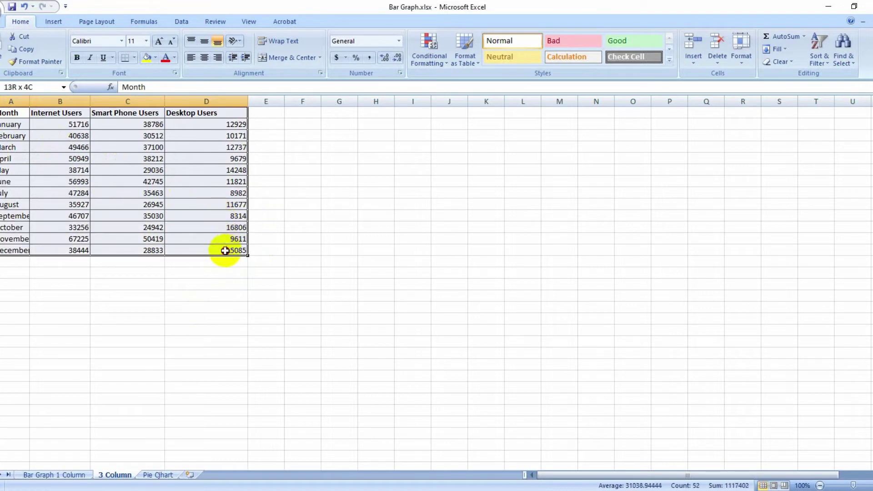
left_click_drag(225, 251, 226, 253)
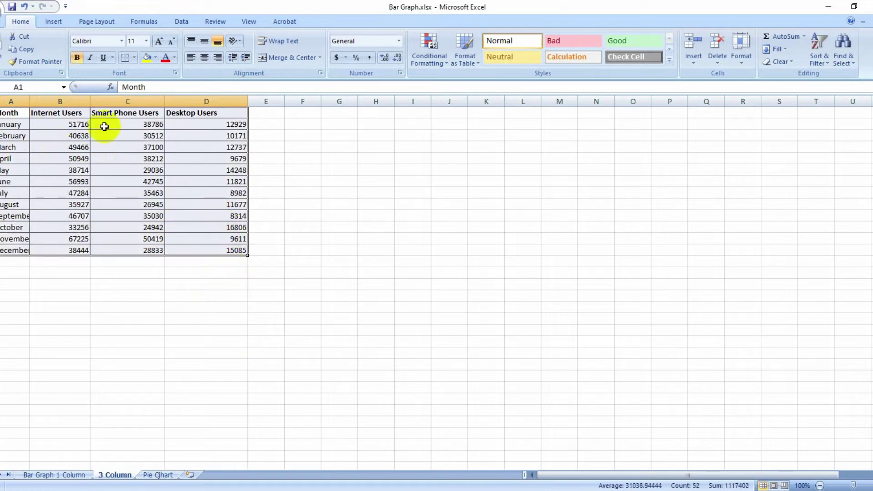
left_click(54, 21)
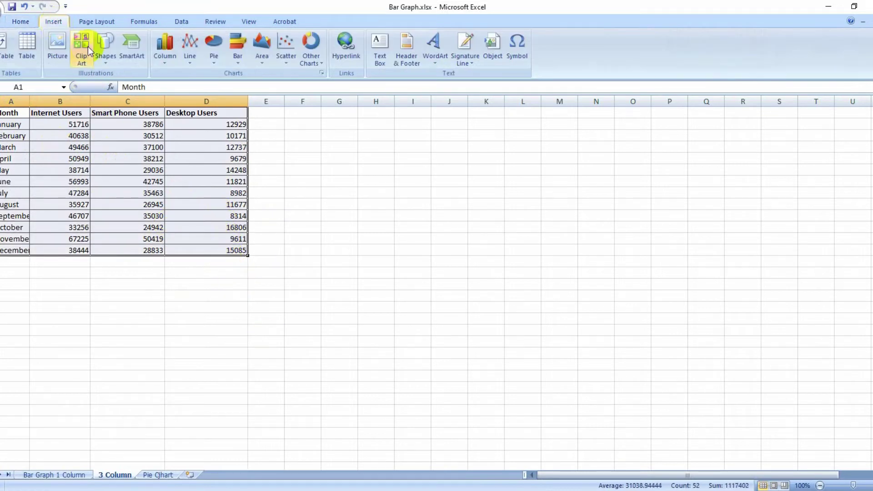
left_click(165, 63)
left_click(169, 96)
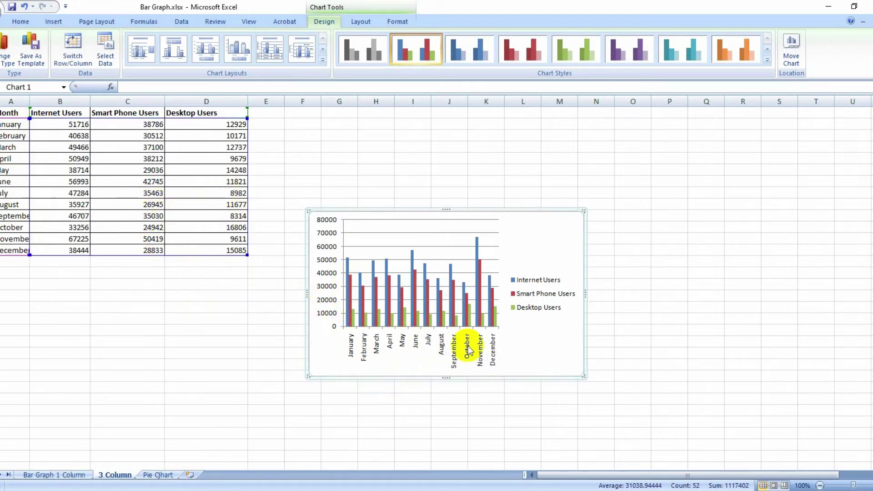
Step: Apply the black, green-bar chart style to the three-series chart, then show the Bar Graph 1 Column sheet
left_click(767, 59)
key("Escape")
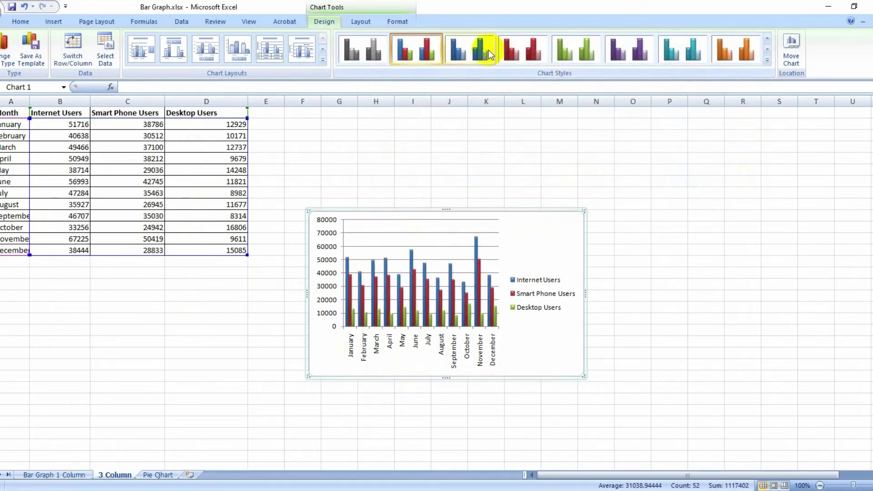
left_click(769, 60)
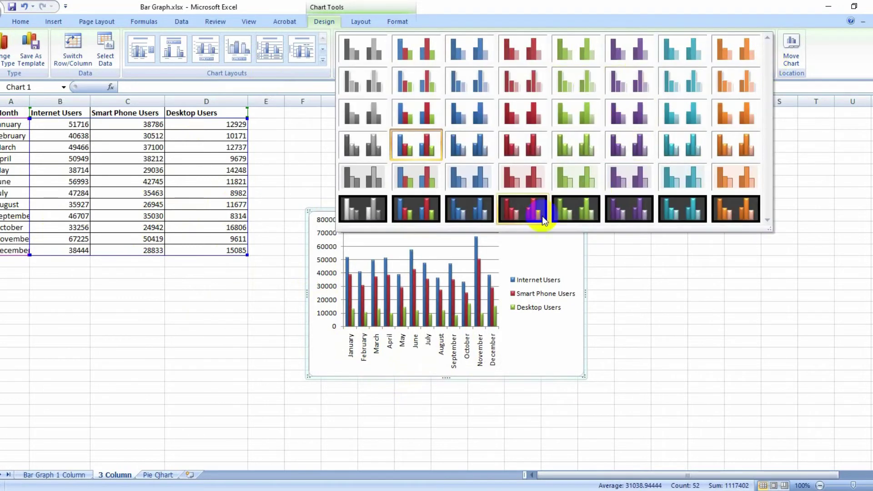
left_click(574, 213)
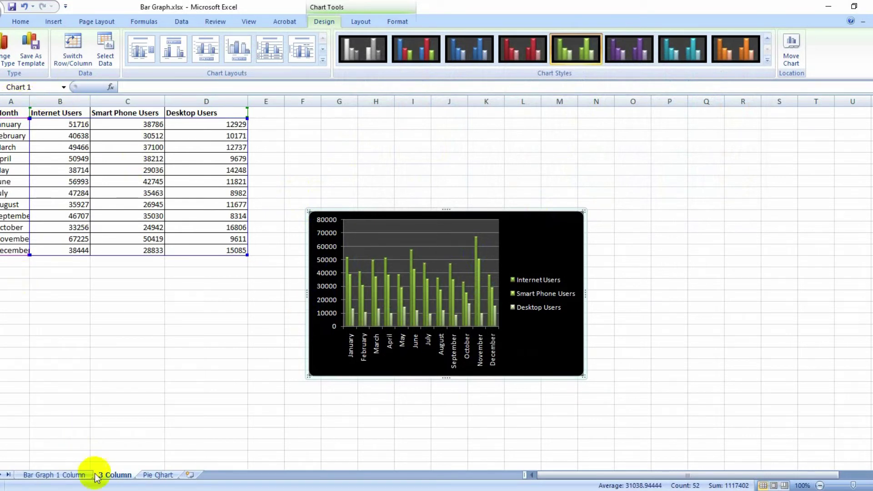
left_click(37, 476)
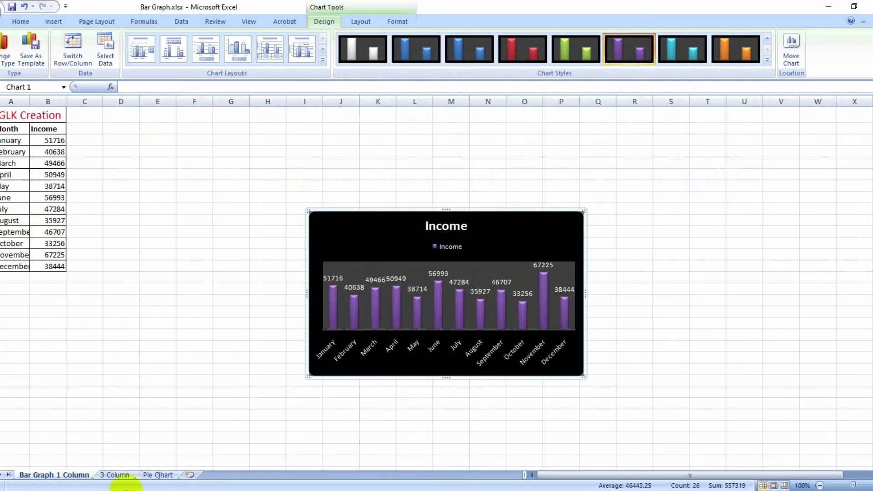
Step: Move through the 3 Column sheet to the Pie Cjhart sheet with the OS figures
left_click(111, 478)
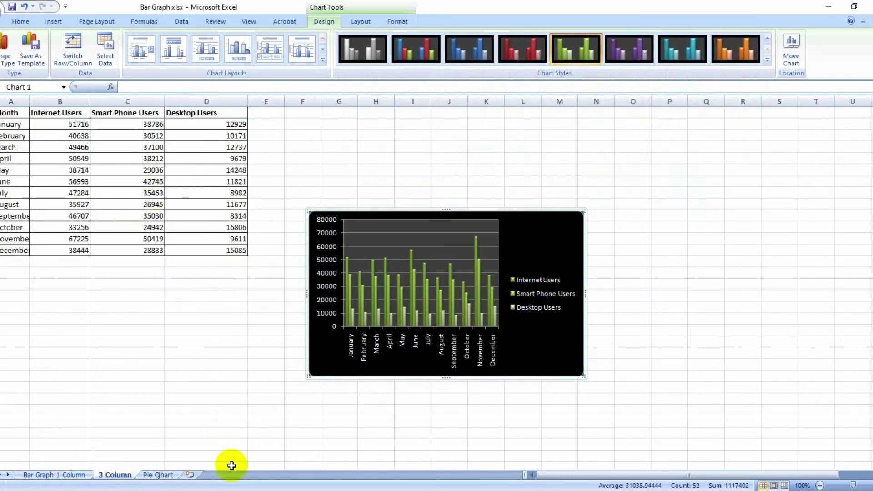
left_click(159, 475)
left_click(164, 293)
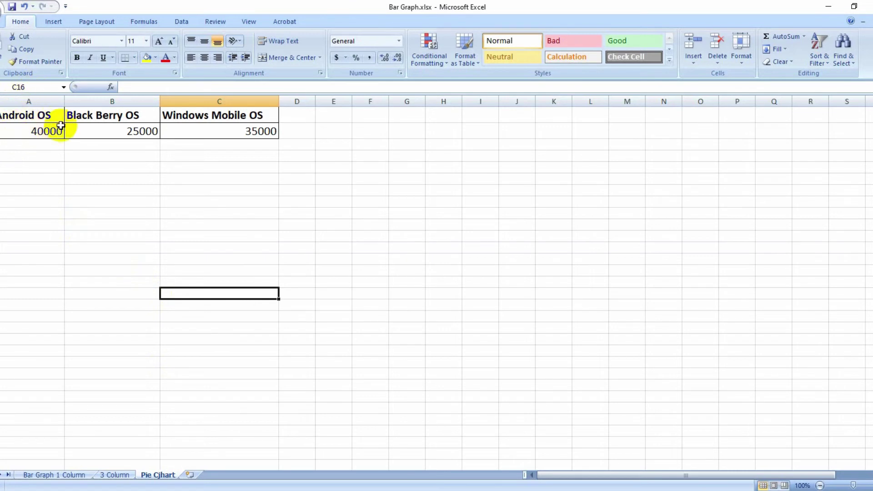
left_click(33, 129)
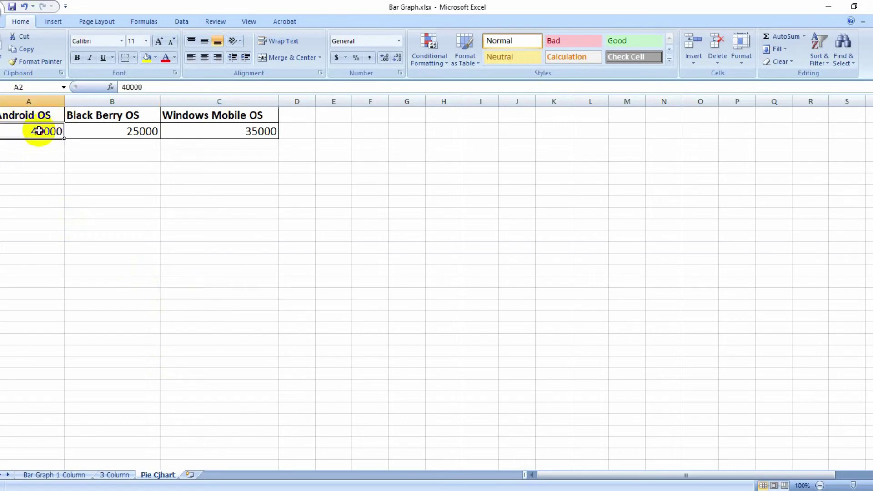
Step: Select the OS table A1:C2 and insert a 2-D pie chart of Android, Black Berry and Windows Mobile
left_click(98, 116)
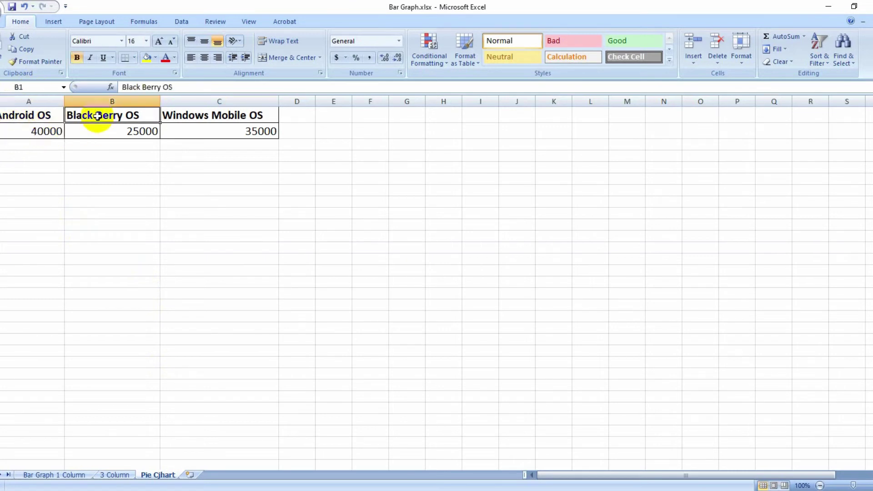
left_click(139, 135)
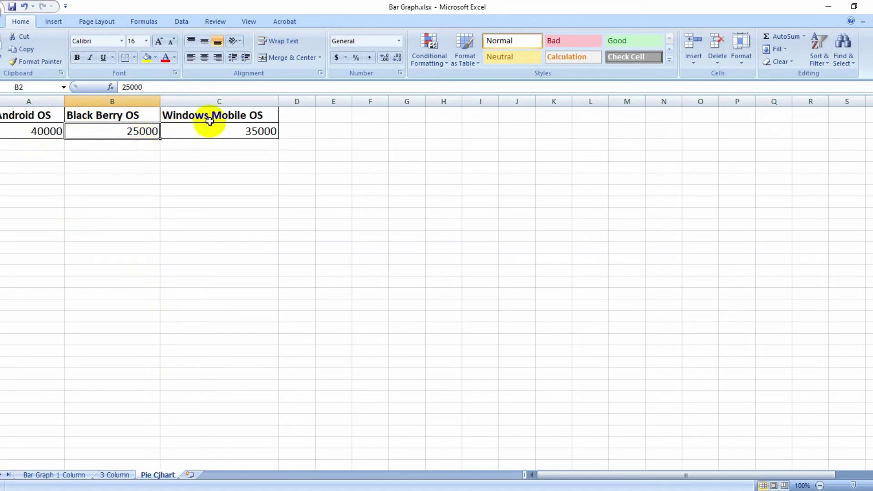
left_click(263, 133)
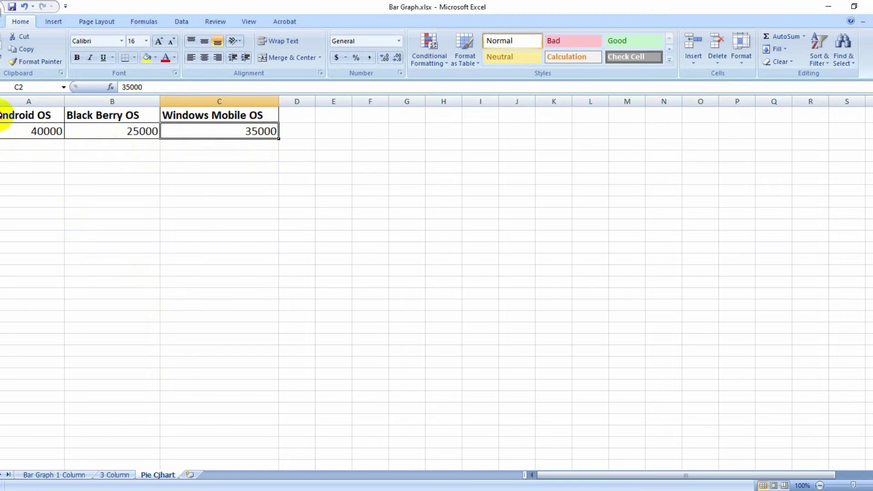
left_click_drag(5, 117, 246, 135)
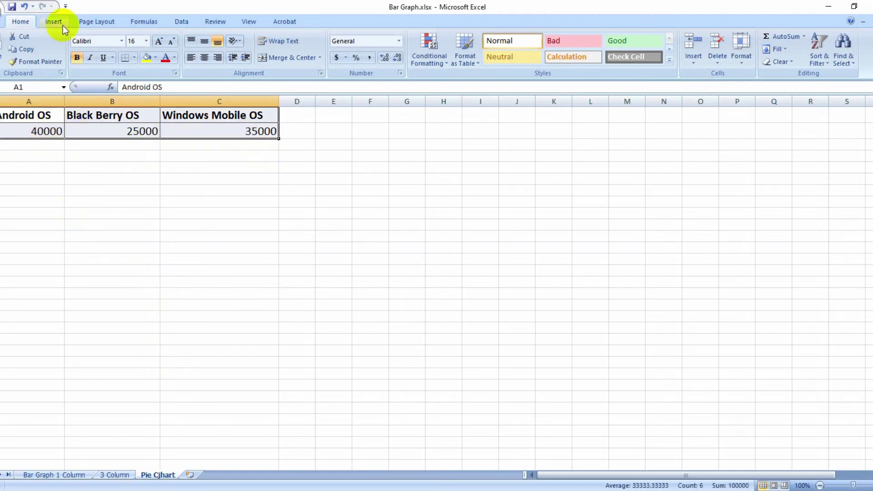
left_click(49, 25)
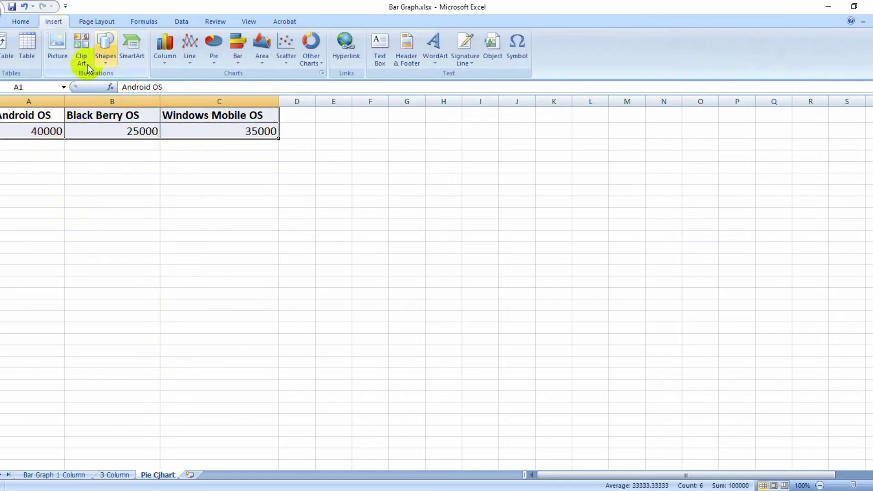
left_click(215, 64)
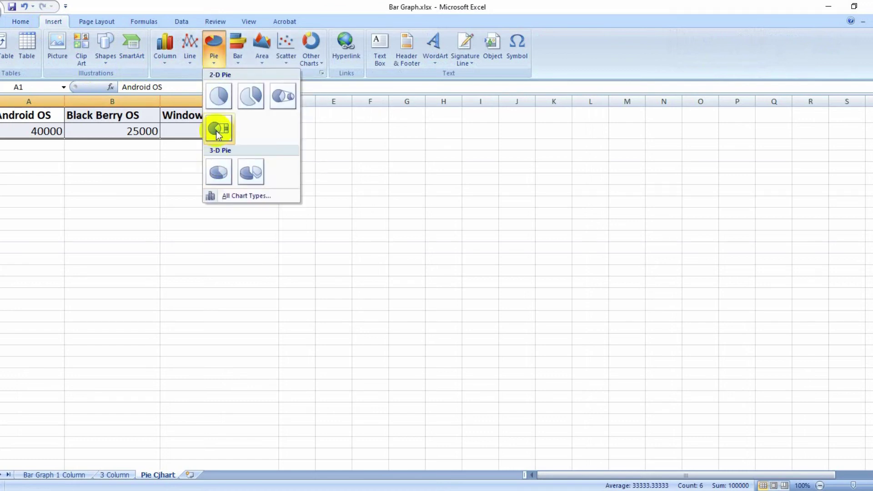
left_click(218, 101)
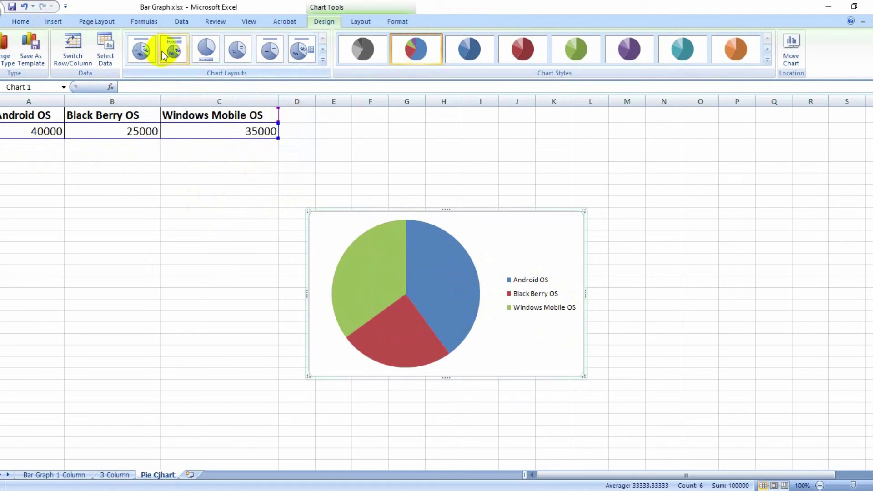
Step: Apply Layout 1 so the pie chart has a title and OS-name percentage labels without a legend
left_click(143, 51)
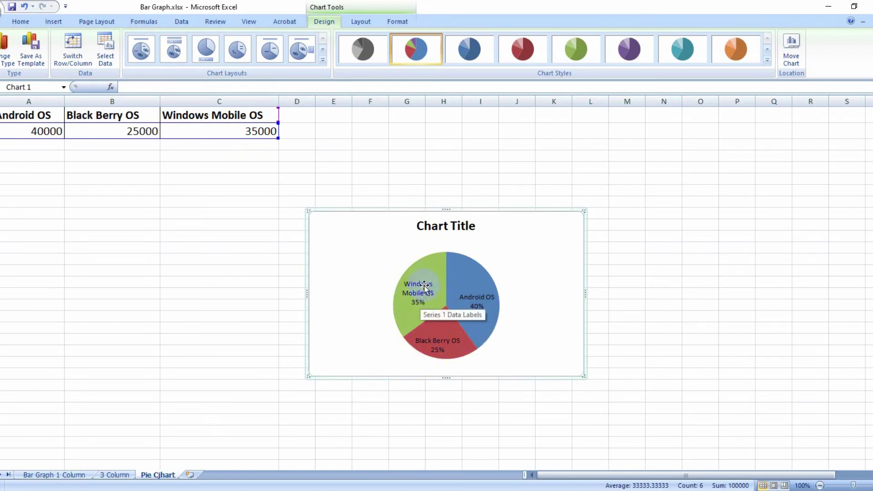
left_click(322, 60)
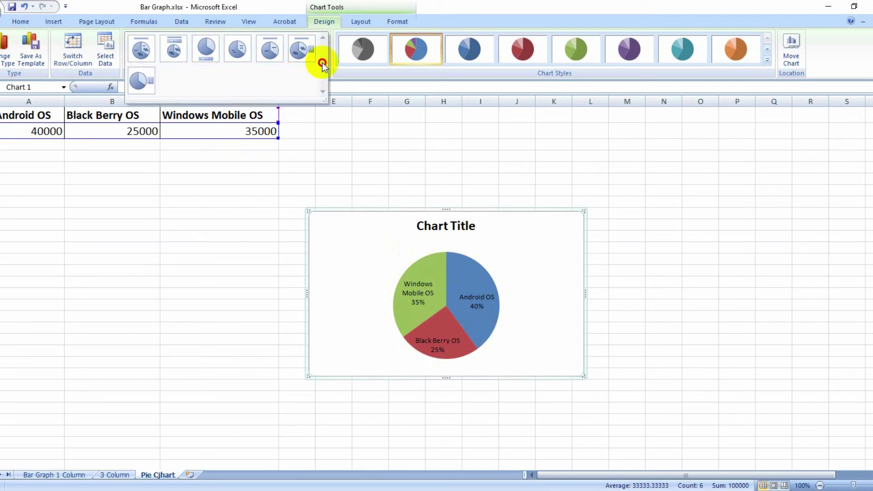
left_click(143, 82)
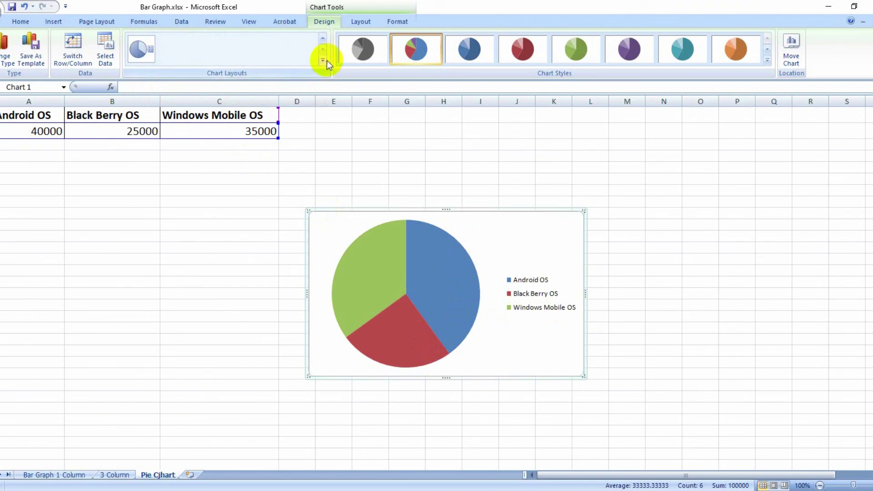
left_click(141, 49)
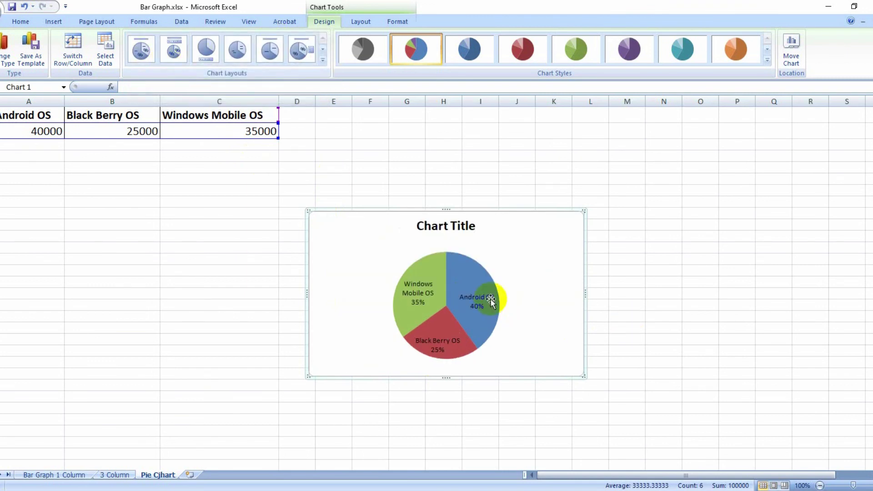
left_click(767, 61)
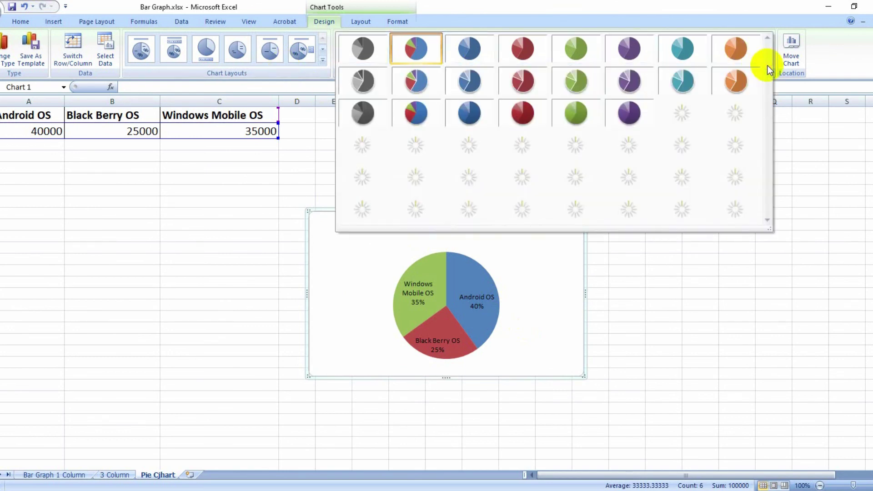
Step: Give the pie chart the black-background multicolour style, then return to the Bar Graph 1 Column sheet
left_click(415, 212)
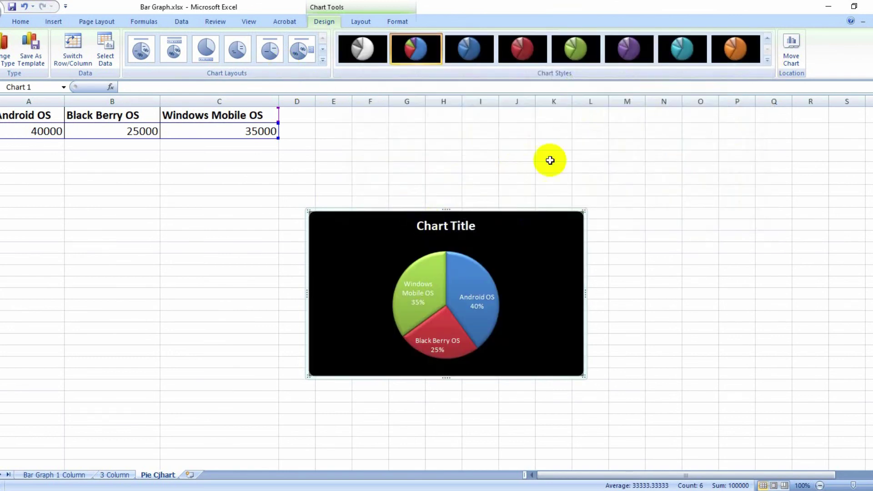
left_click(525, 54)
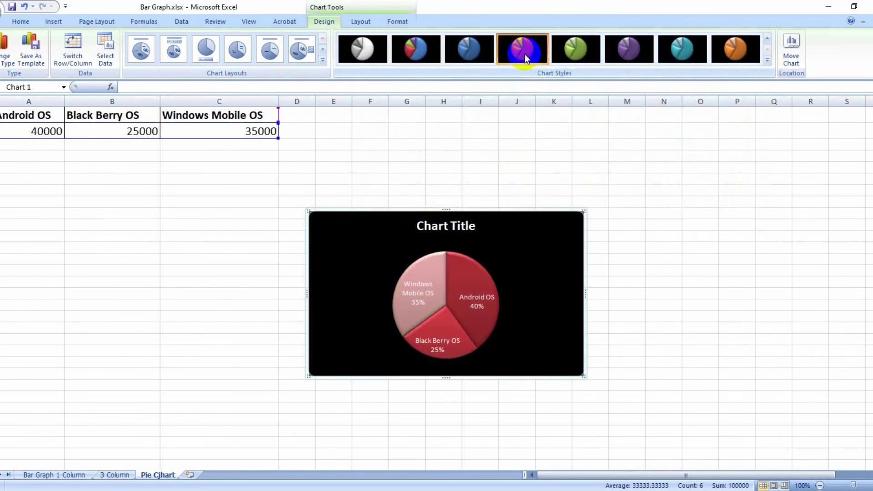
left_click(422, 50)
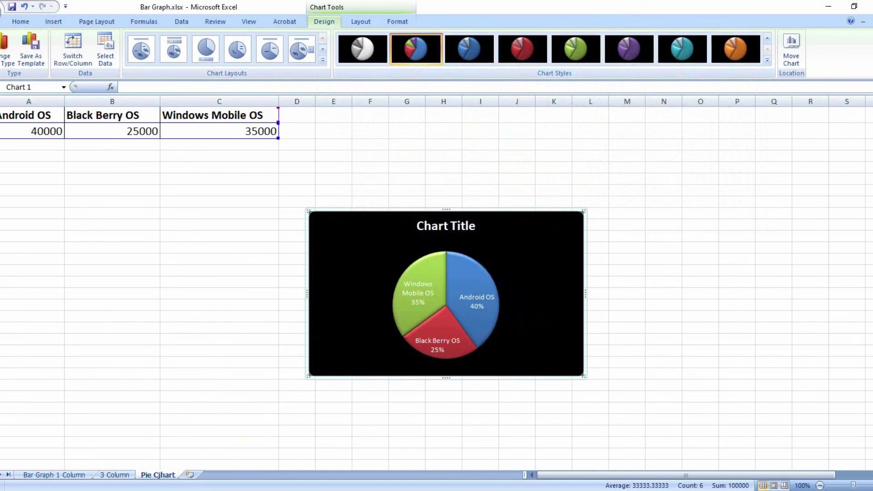
left_click(45, 475)
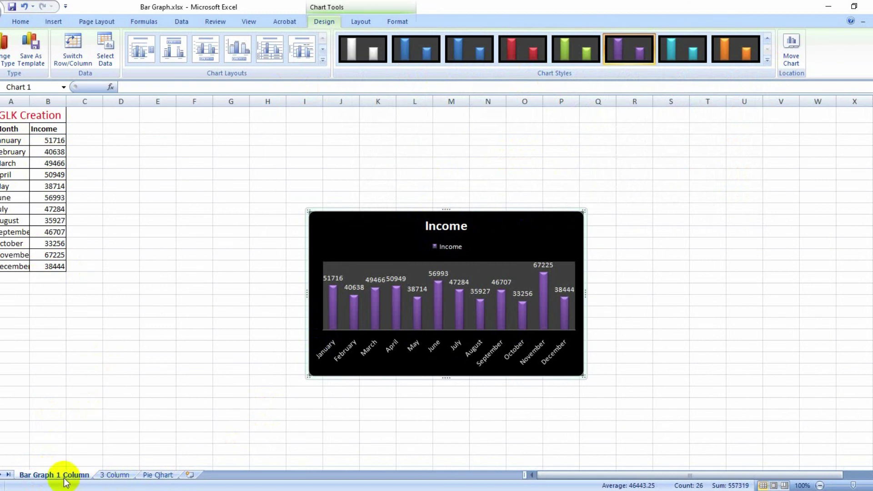
Step: Check the 3 Column sheet, then go back to the sheet with the black pie chart
left_click(110, 475)
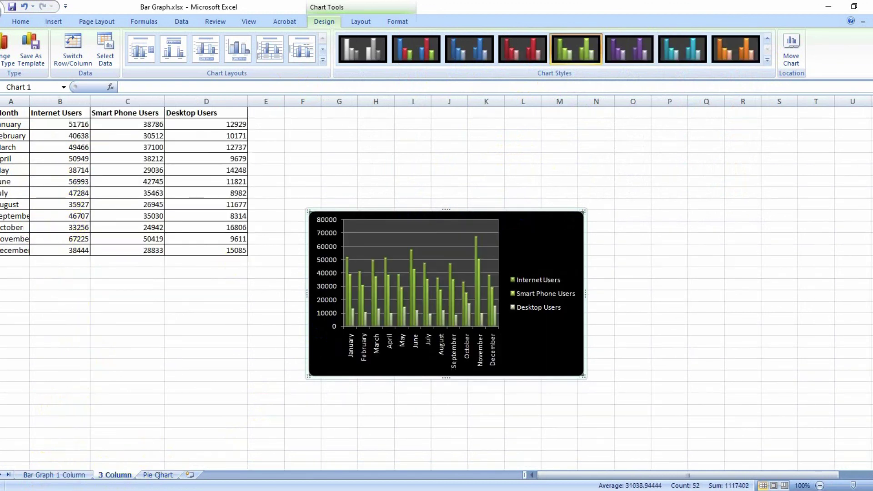
left_click(159, 475)
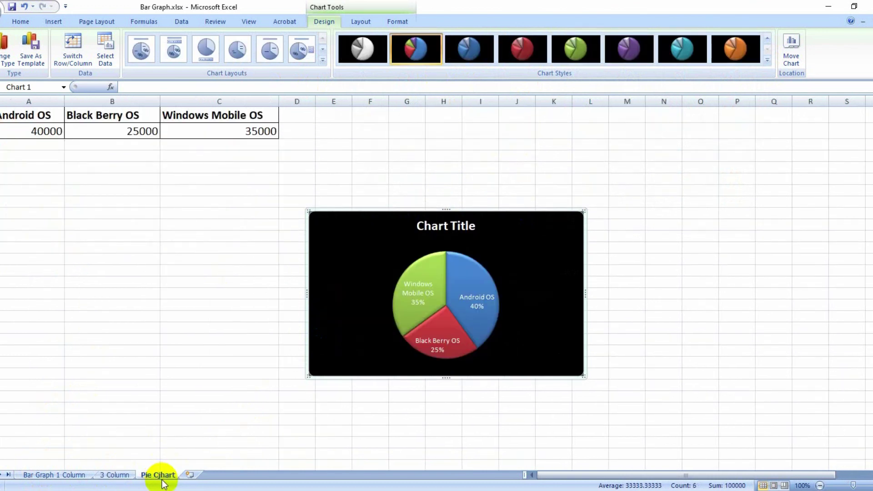